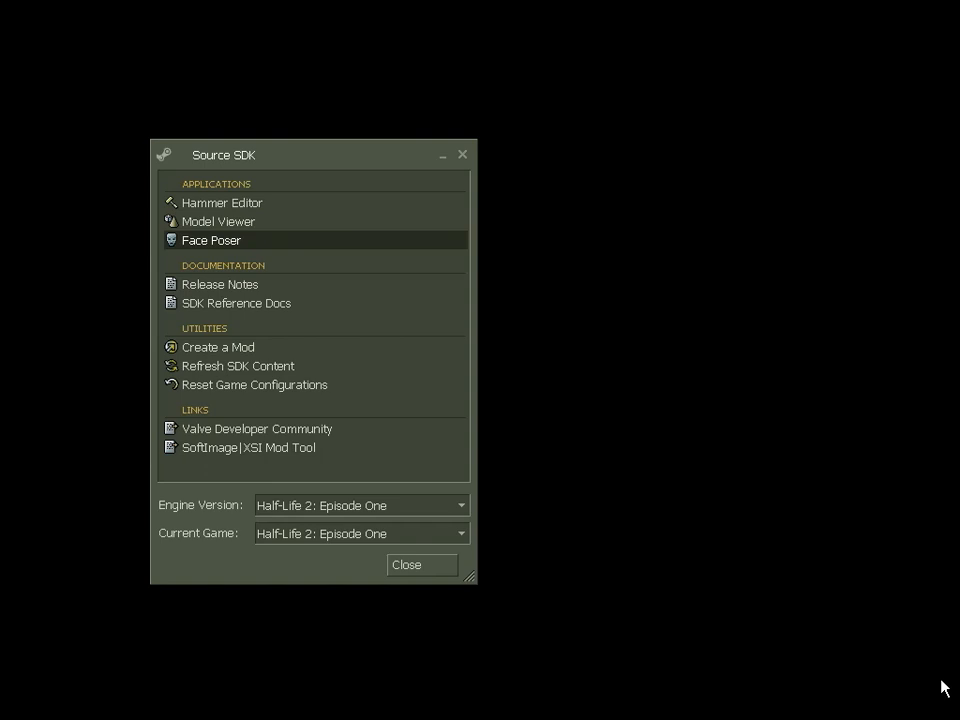
Launch Face Poser and add a channel named "animation" to the actor "some dude"
double_click(288, 250)
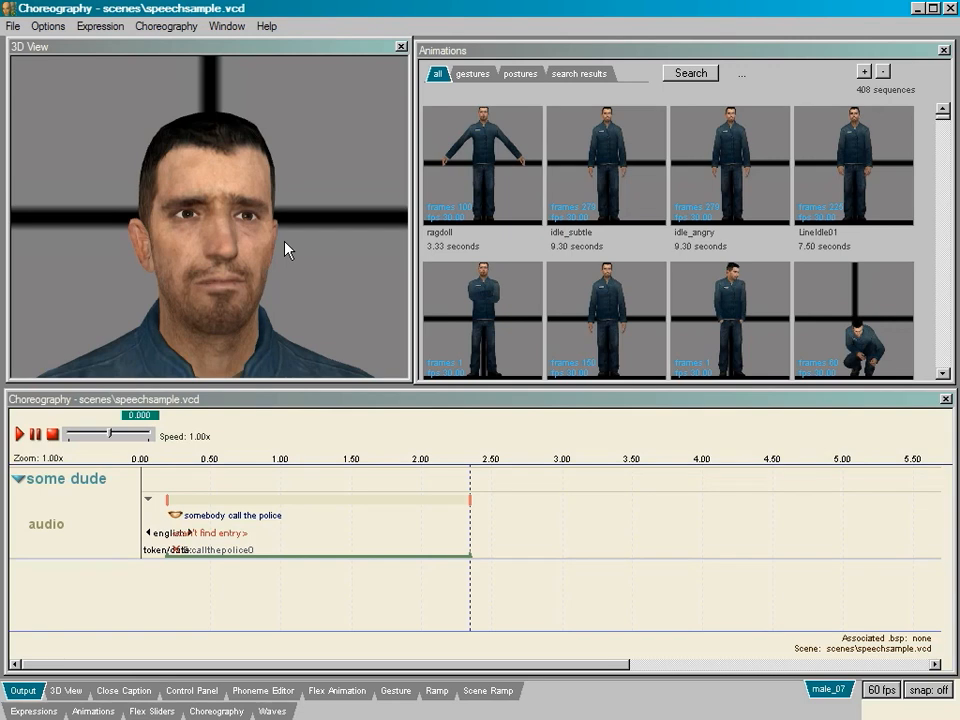
right_click(70, 535)
mouse_move(178, 282)
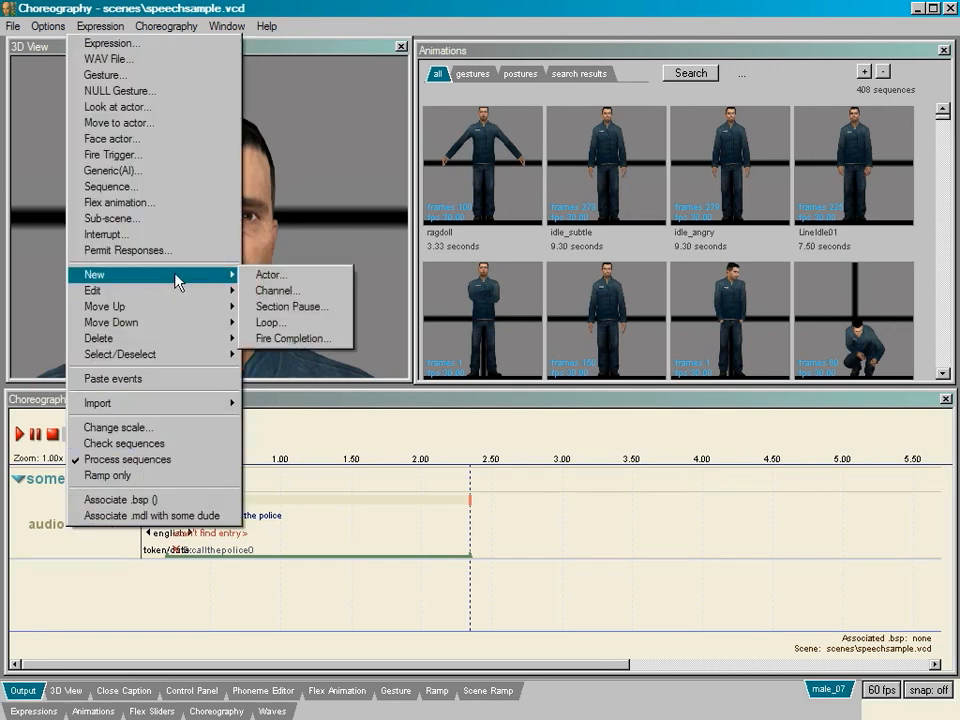
left_click(288, 291)
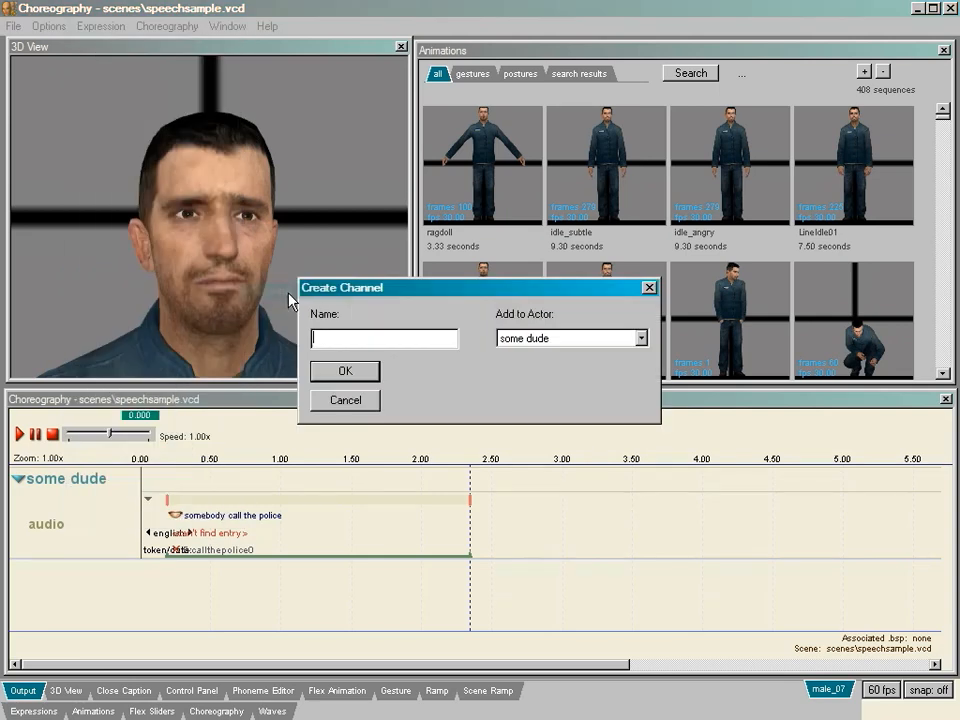
type("animation")
left_click(349, 377)
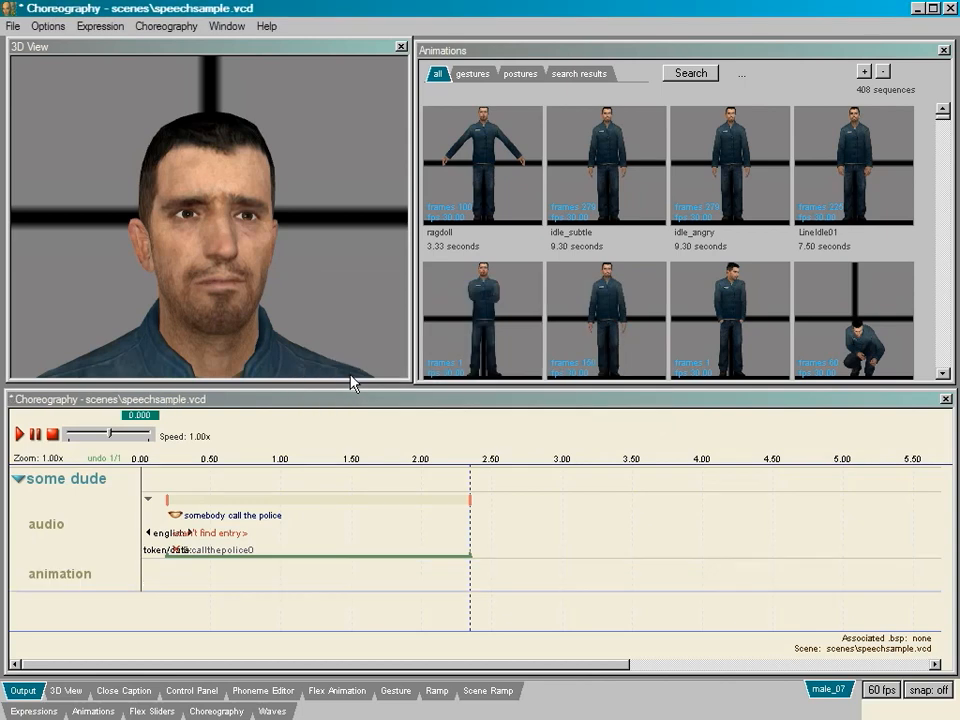
Create a flex animation event named "facial expression" in the animation channel and stretch it to about 2.5 seconds, past the end of the audio
right_click(165, 585)
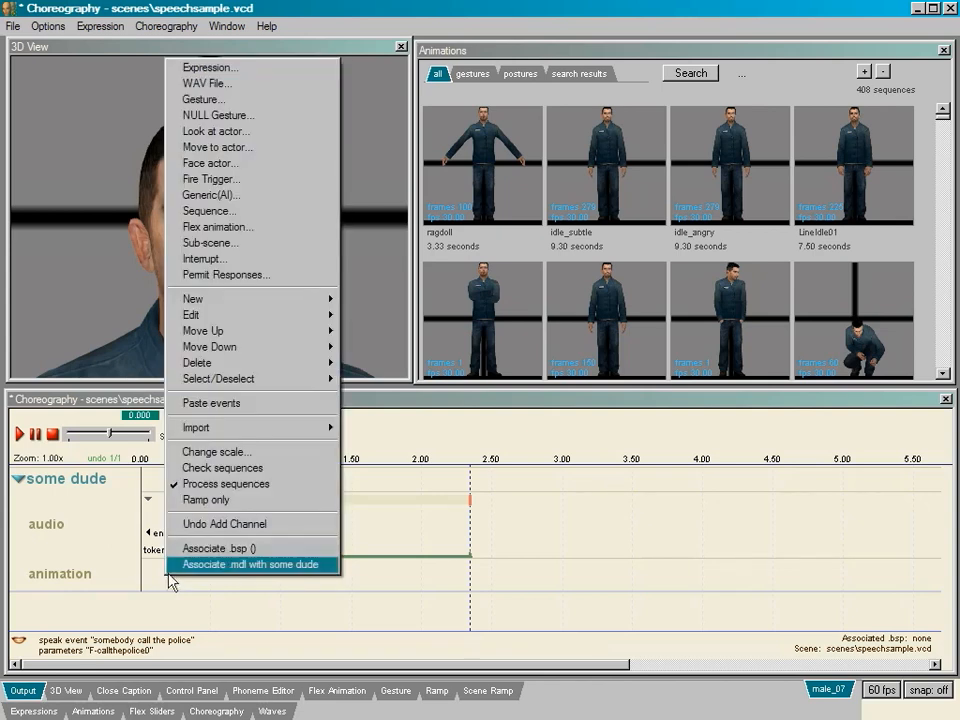
left_click(257, 227)
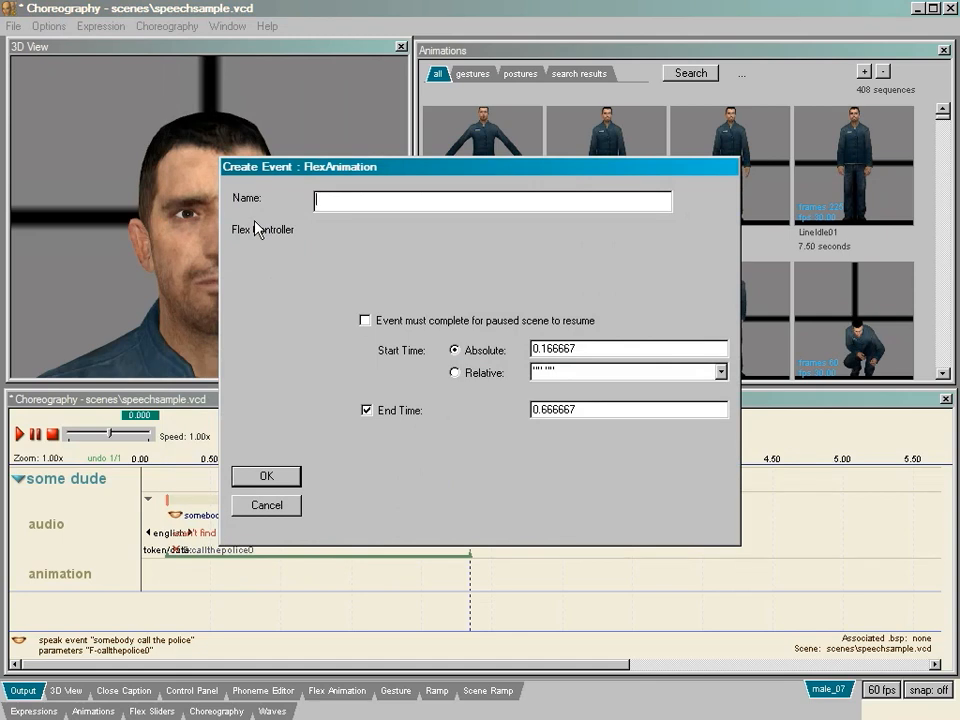
type("facial expression")
key("Return")
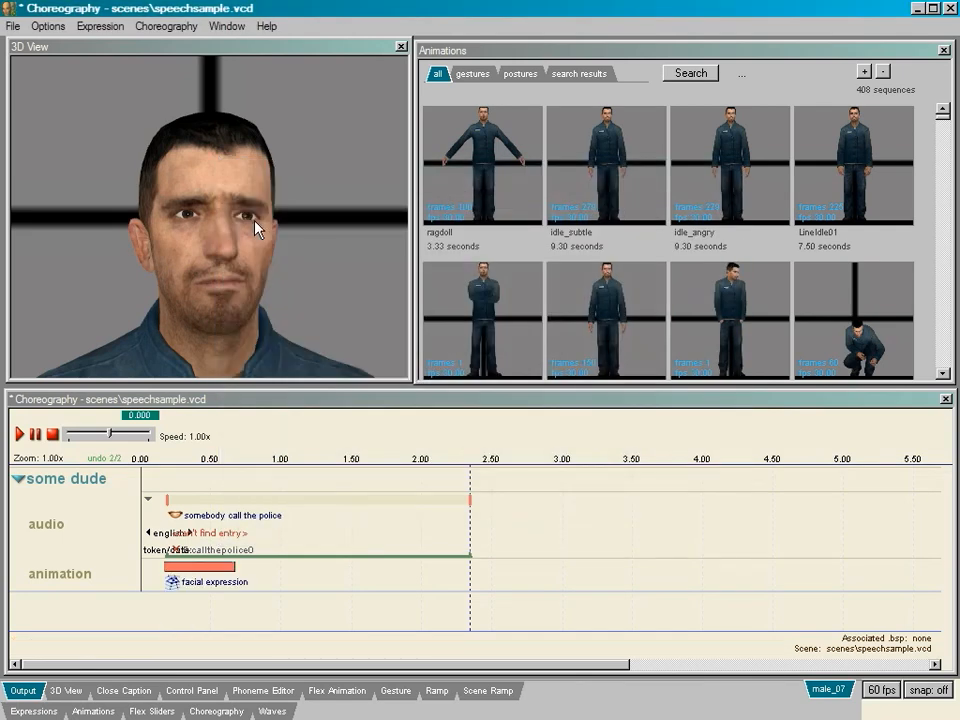
left_click_drag(246, 578, 496, 575)
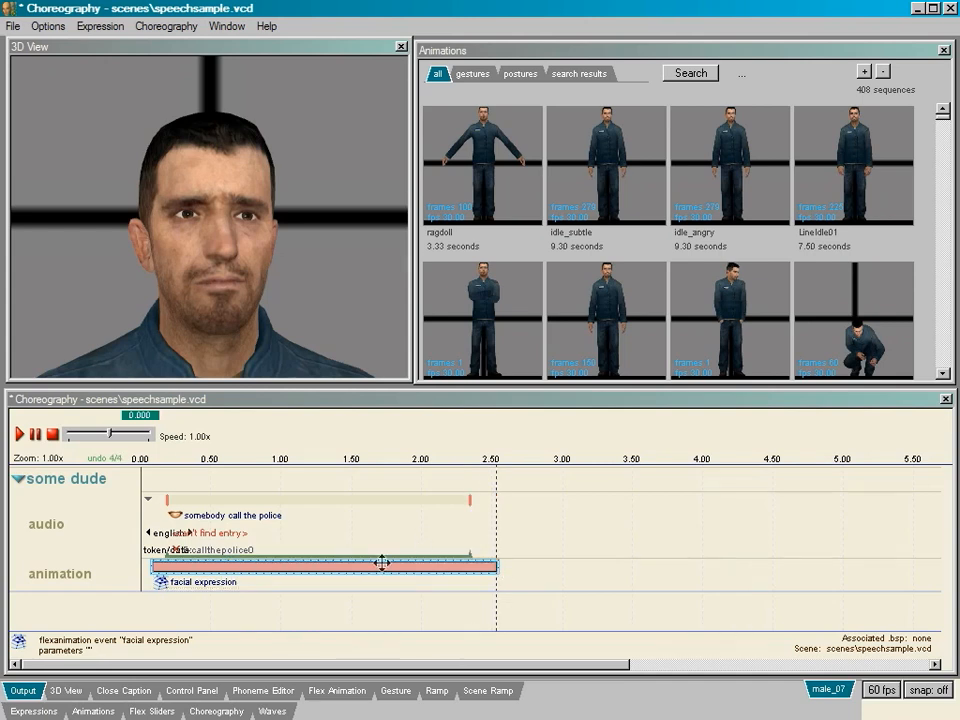
Show the Flex Animation window for the facial expression event and enlarge it to fit the whole list of flex tracks
left_click(326, 697)
right_click(326, 697)
left_click(362, 660)
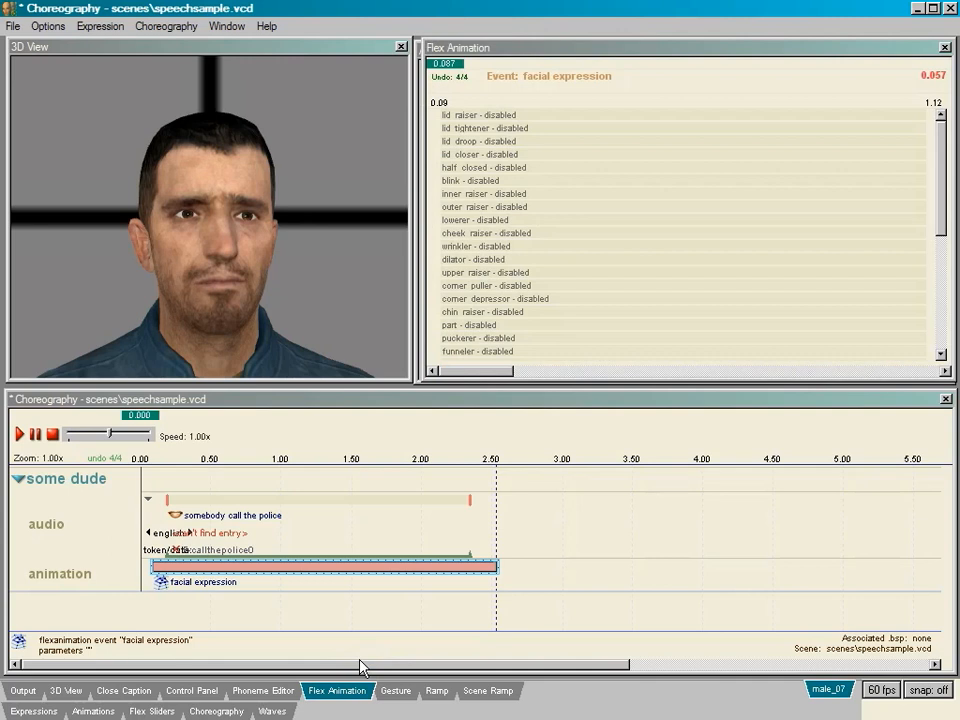
left_click_drag(418, 381, 403, 627)
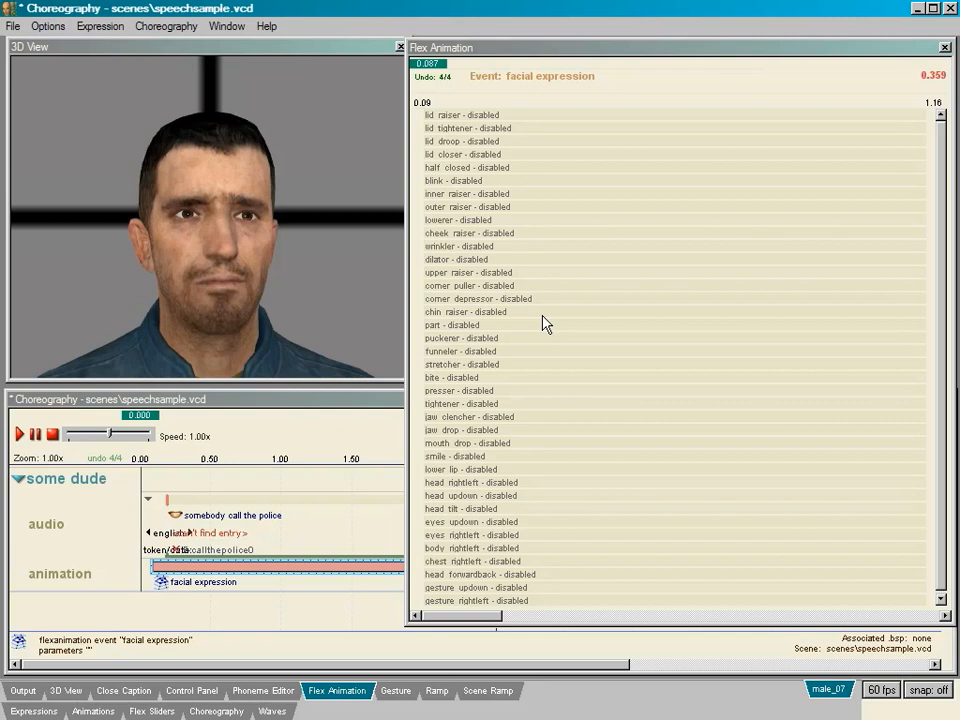
Add a near-maximum point at about 0.17 s to the wrinkler track, scrub to 0.307 and orbit the face to preview it
left_click(483, 253)
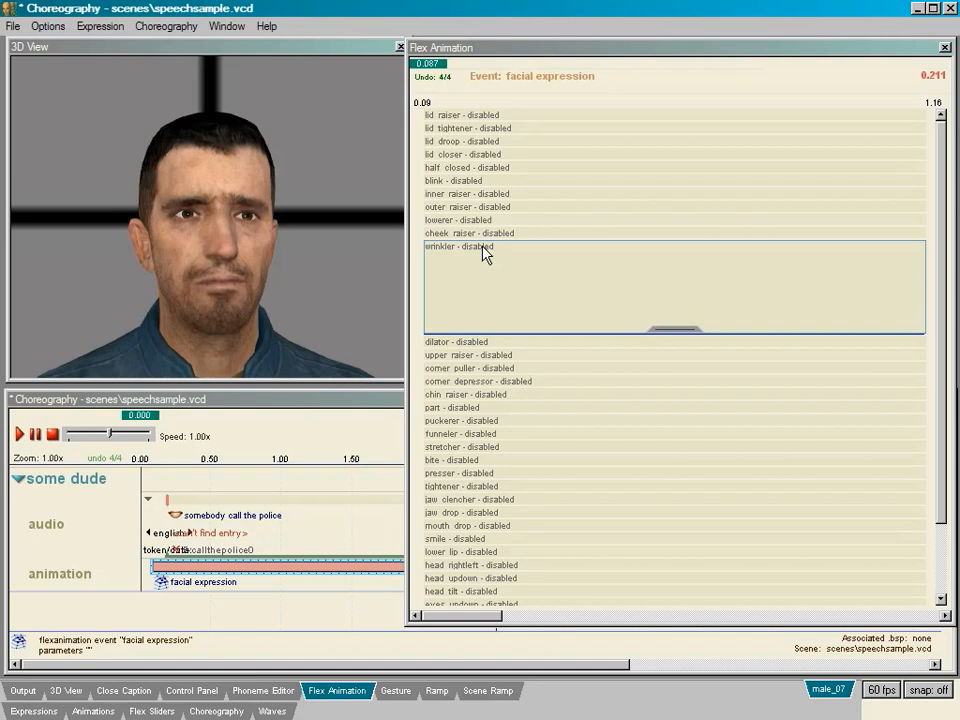
left_click(465, 255)
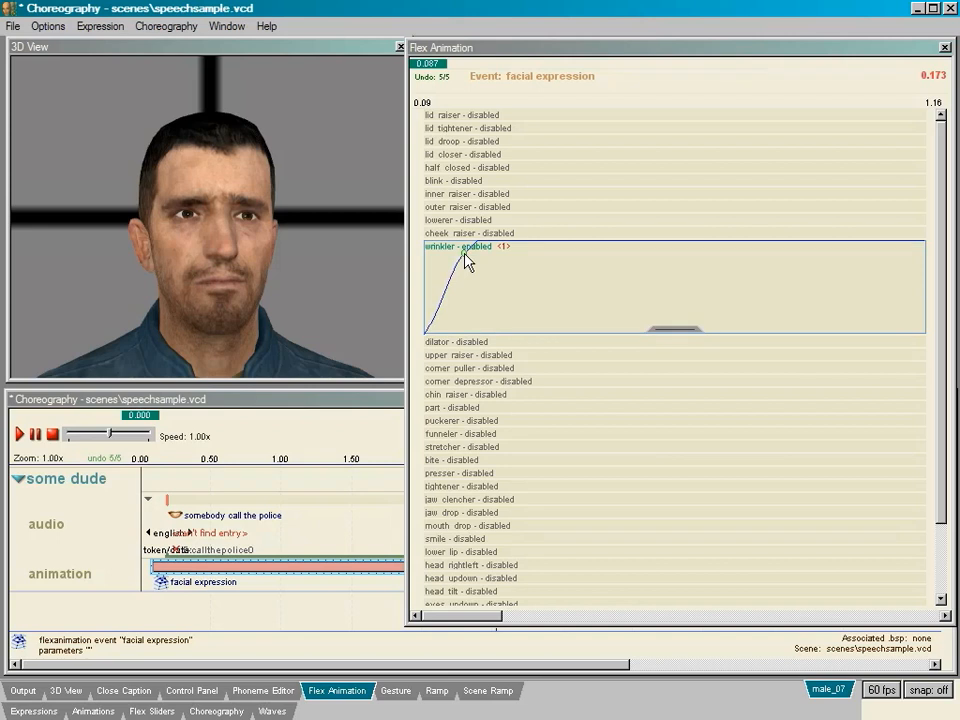
left_click(428, 63)
left_click_drag(428, 63, 525, 64)
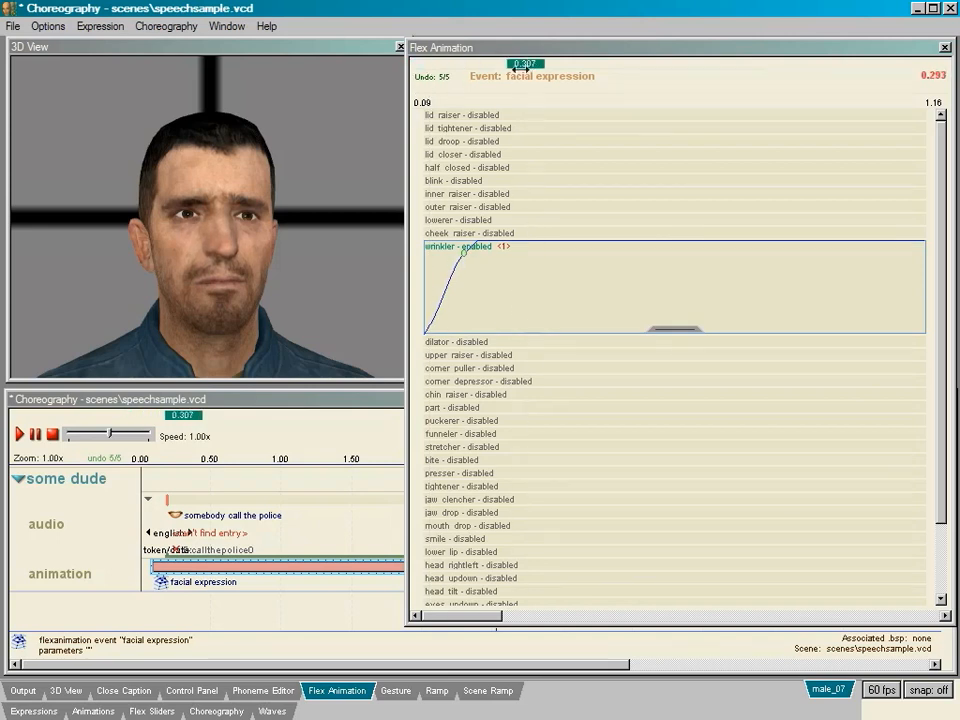
mouse_move(293, 201)
left_mouse_down()
mouse_move(321, 201)
mouse_move(308, 200)
left_mouse_up()
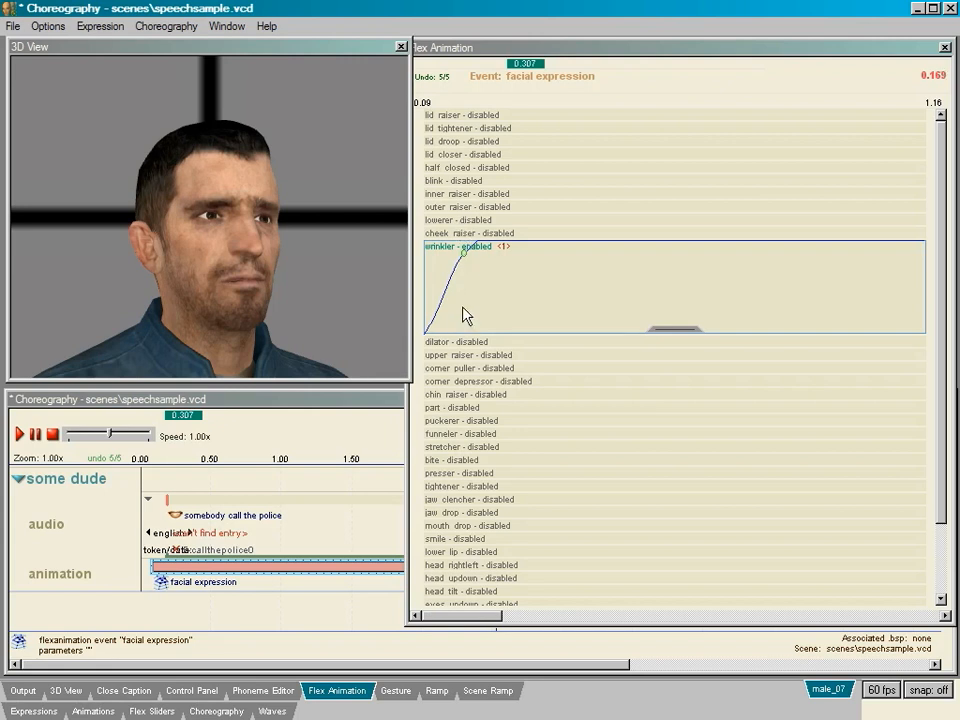
Add a near-maximum point near the start of the lowerer track and scrub to 0.283 to preview the face
left_click(449, 227)
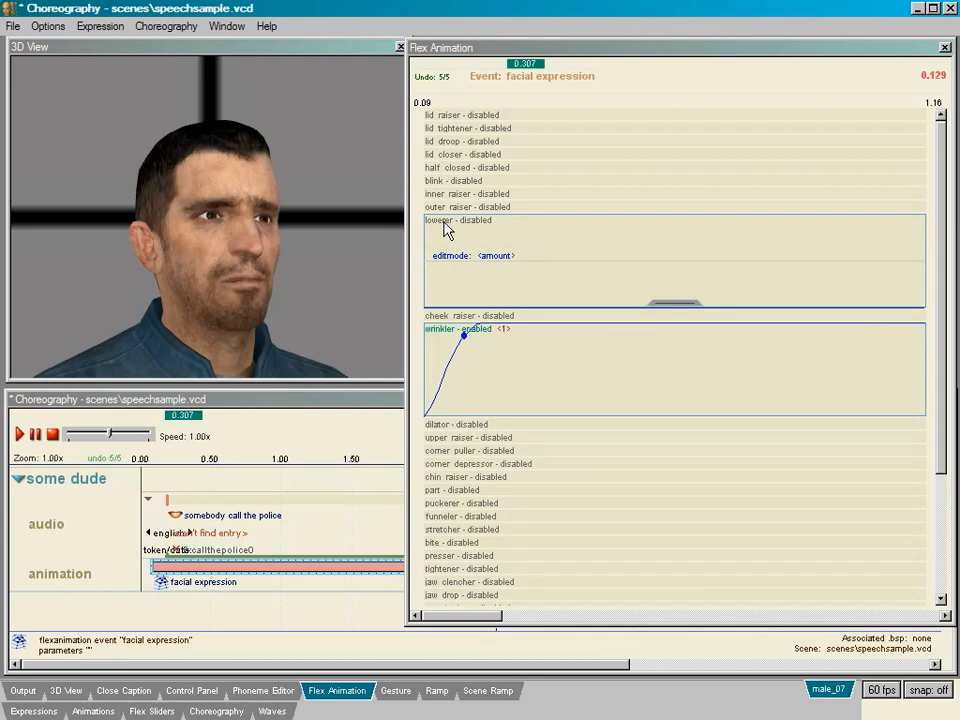
left_click(465, 220, "ctrl")
mouse_move(527, 62)
left_mouse_down()
mouse_move(435, 62)
mouse_move(524, 63)
left_mouse_up()
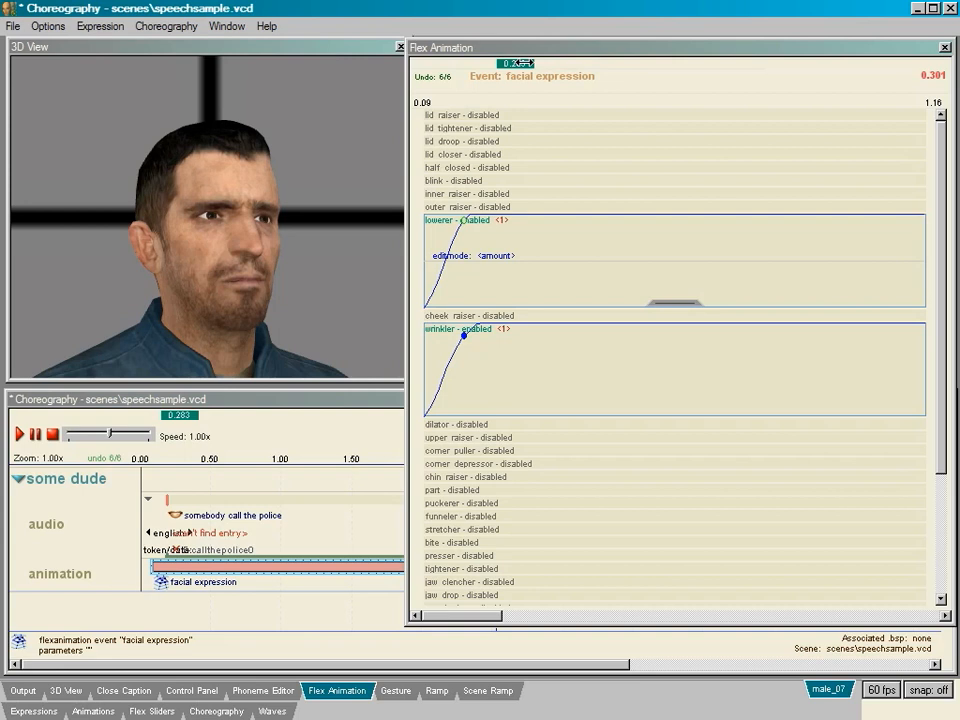
scroll(549, 86, "up", 1)
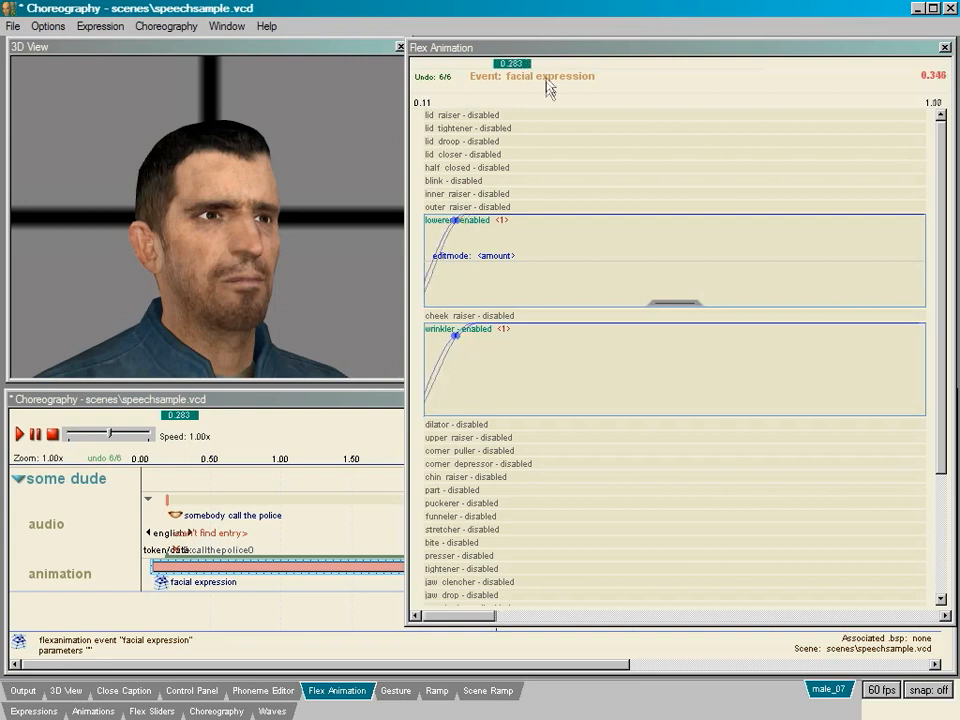
scroll(556, 85, "down", 3)
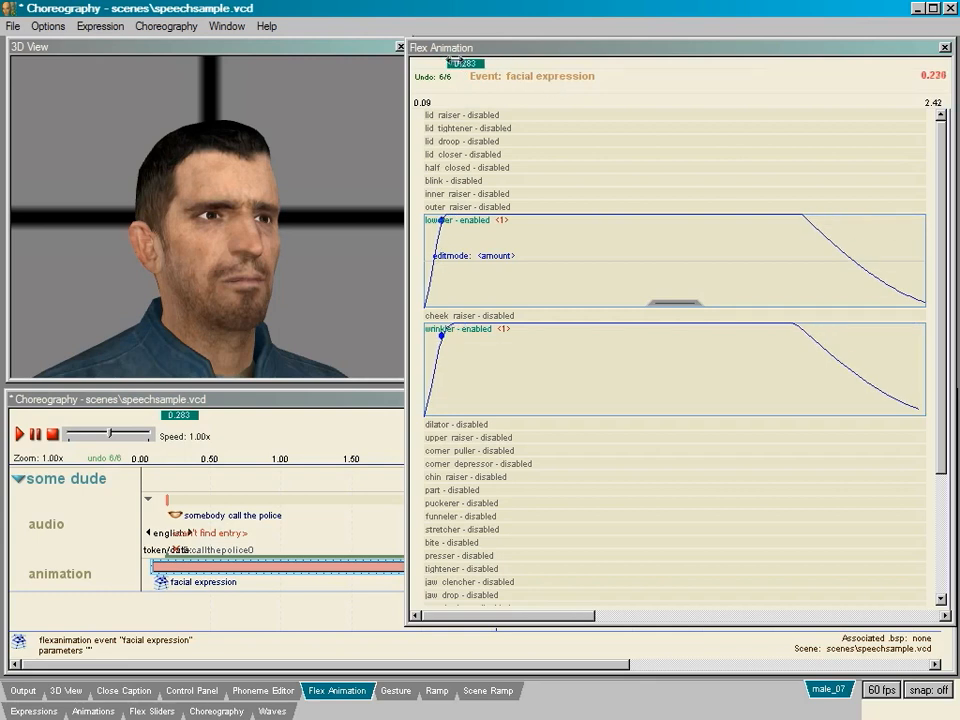
Delete the points in the lowerer and wrinkler tracks and collapse all tracks
left_click_drag(518, 354, 447, 262)
key("Delete")
key("Delete")
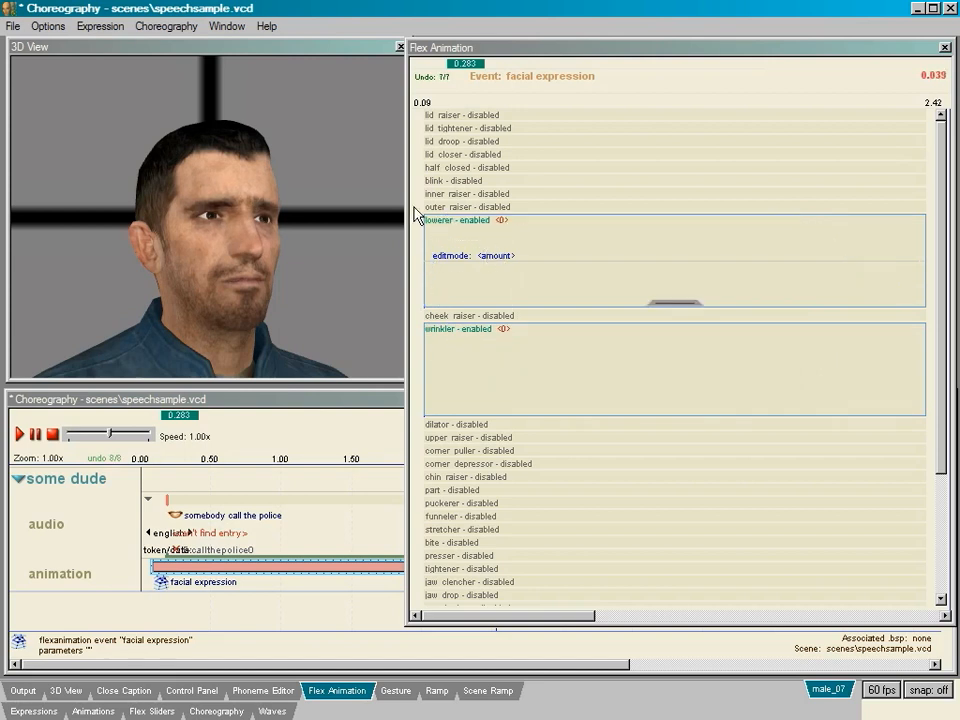
right_click(487, 239)
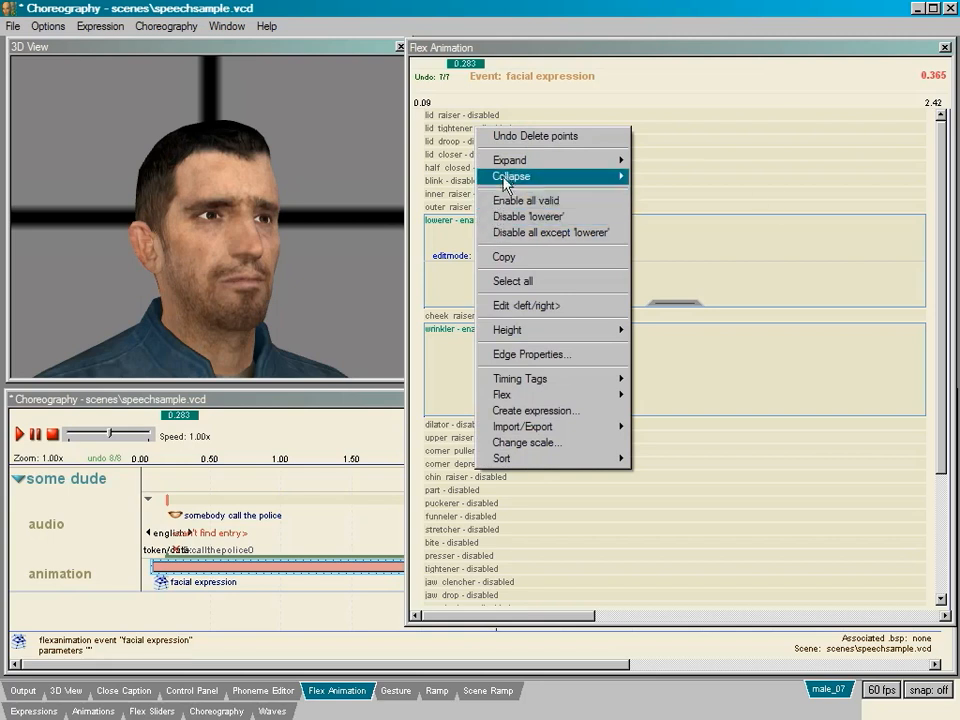
mouse_move(530, 182)
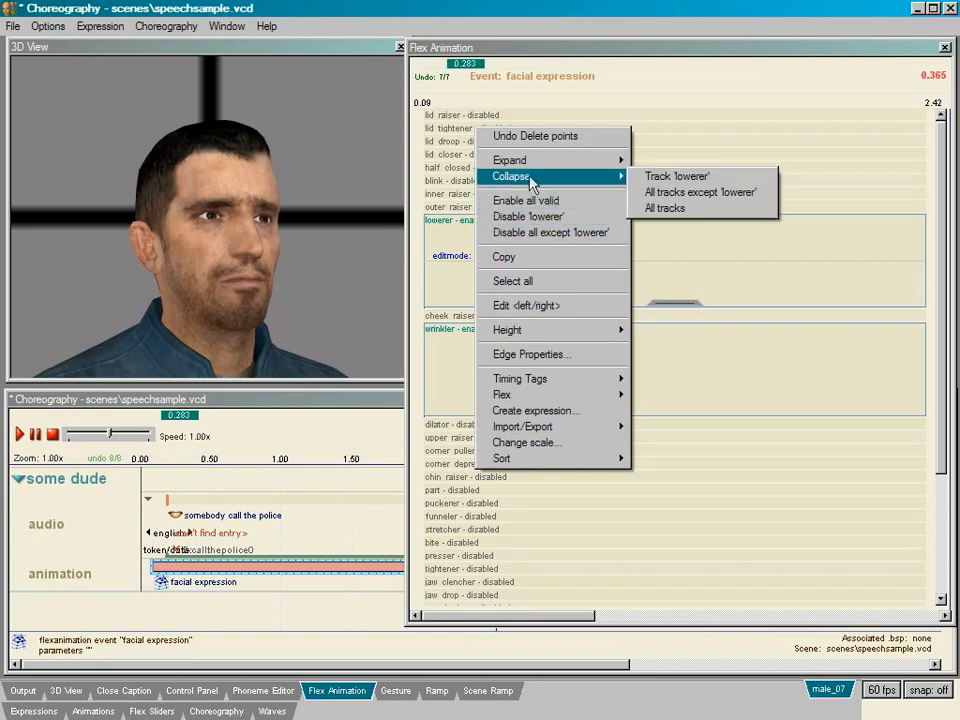
left_click(731, 210)
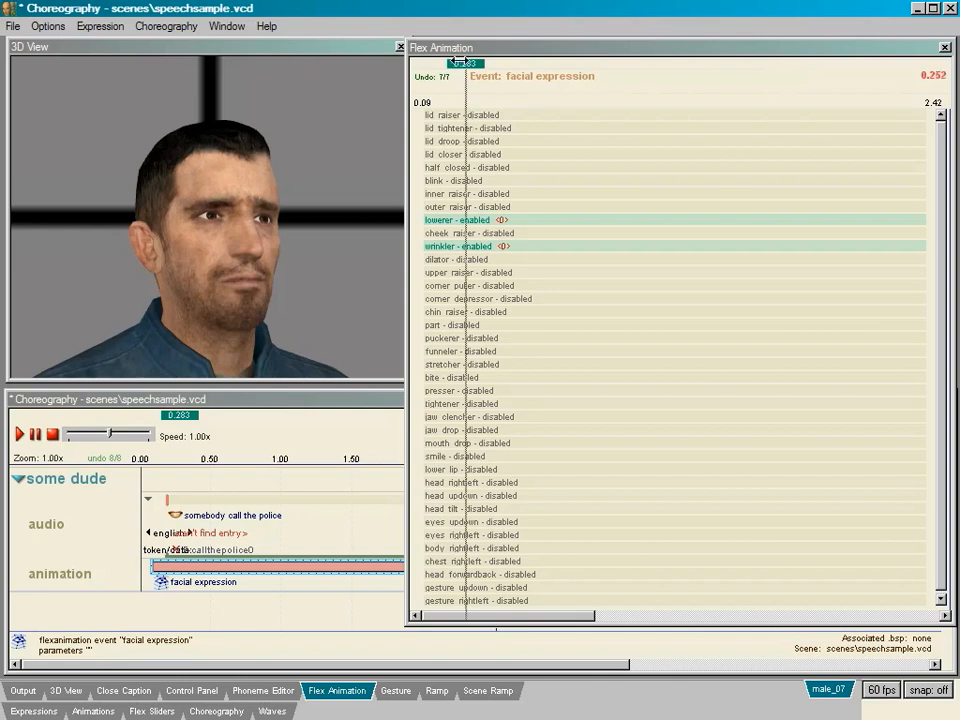
Raise the lid raiser track to near maximum with one point near the event's start and another at about 2.45 s
left_click_drag(460, 63, 426, 63)
left_click(449, 117)
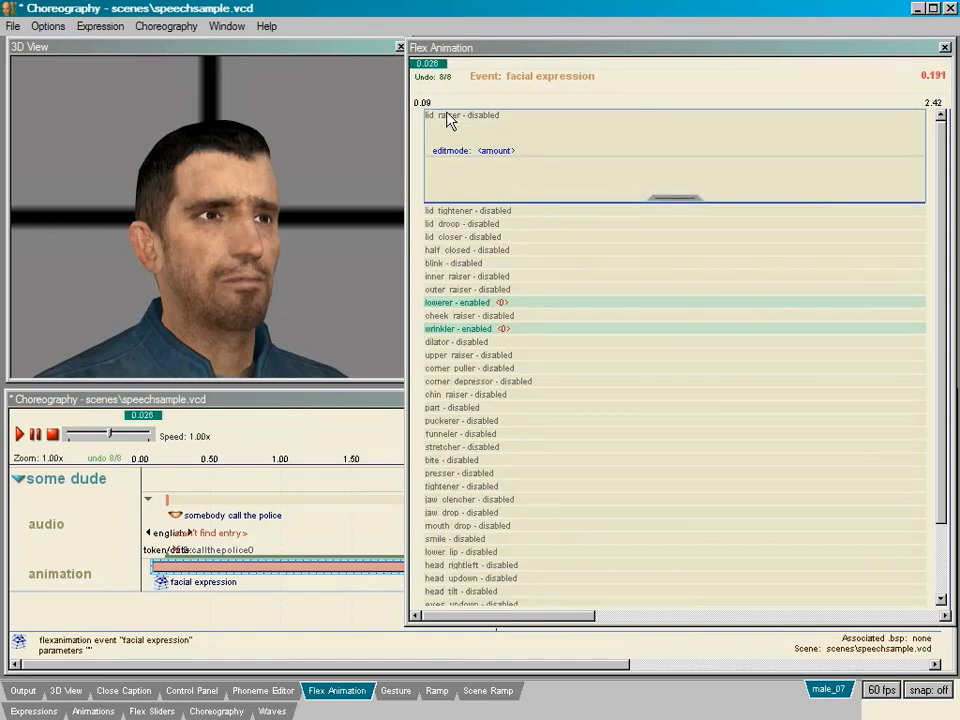
left_click(459, 117)
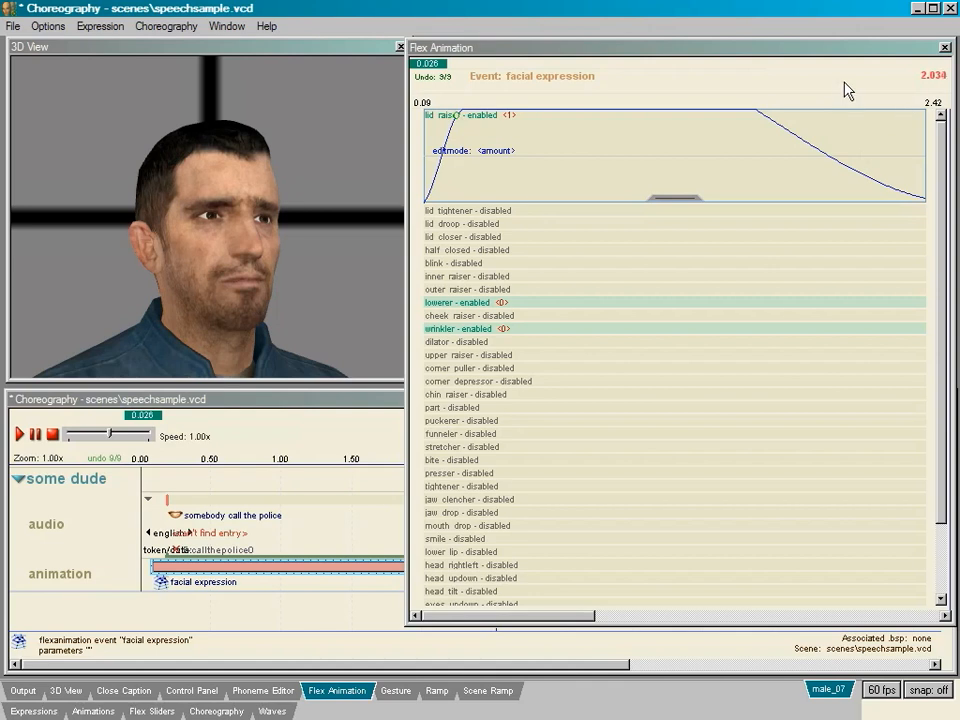
scroll(846, 92, "down", 1)
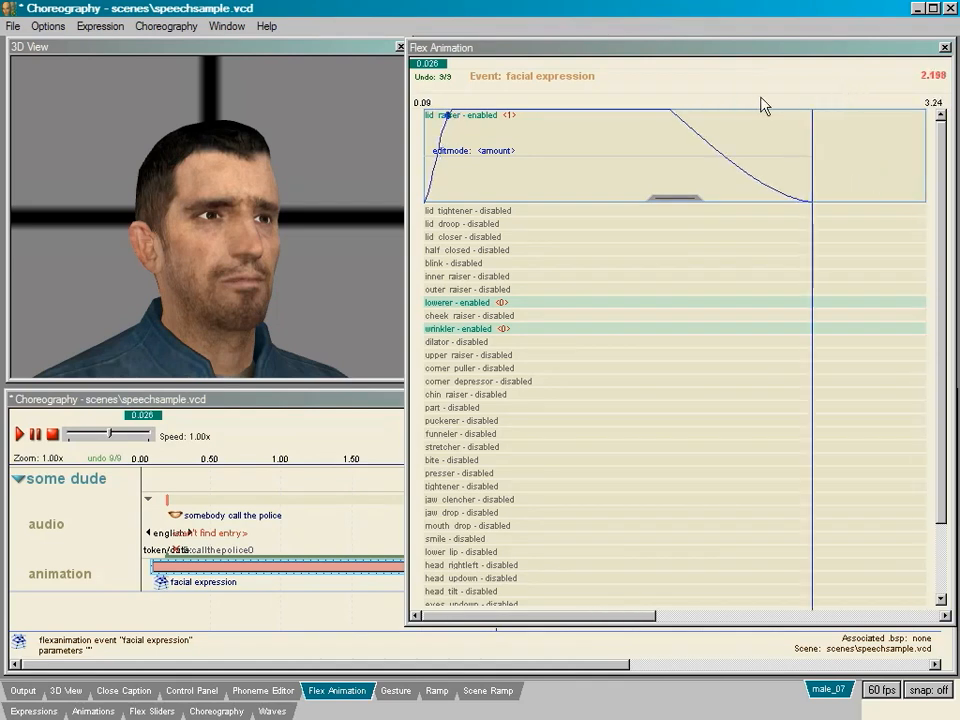
left_click(803, 114)
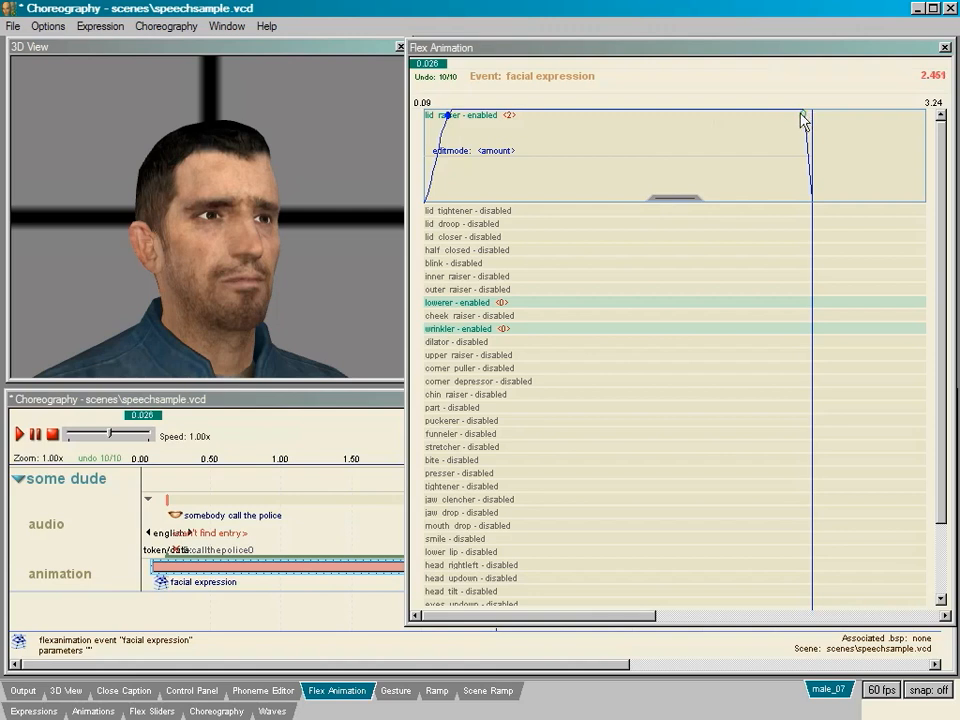
mouse_move(432, 64)
left_mouse_down()
mouse_move(491, 62)
mouse_move(432, 62)
left_mouse_up()
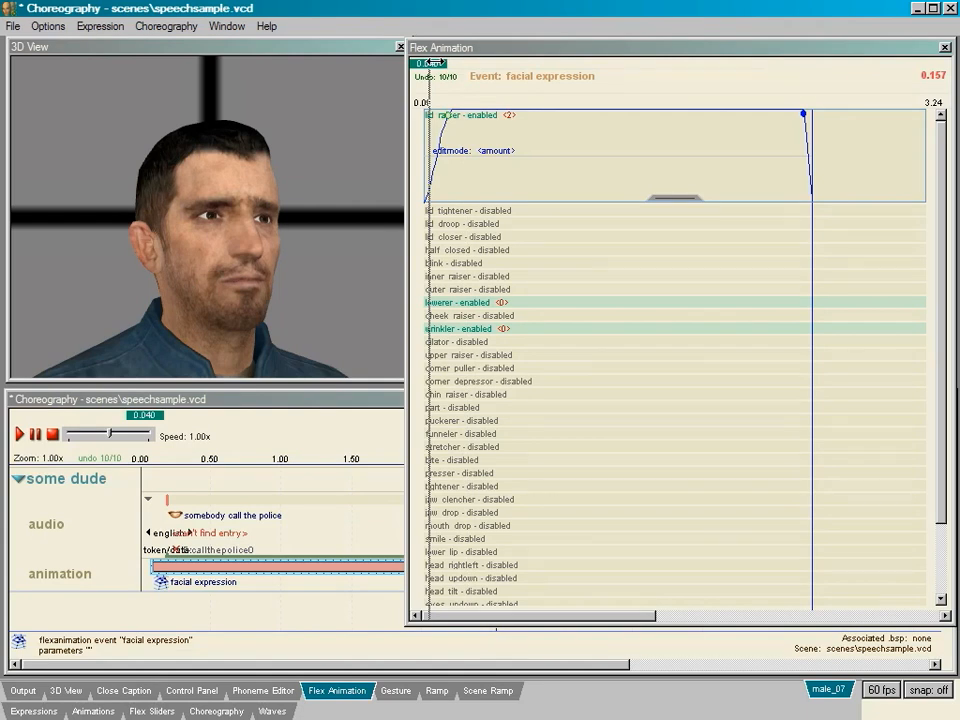
left_click_drag(432, 62, 429, 62)
Add near-maximum points close to the start and end of the inner raiser track and scrub to 0.345 to preview the face
left_click(467, 279)
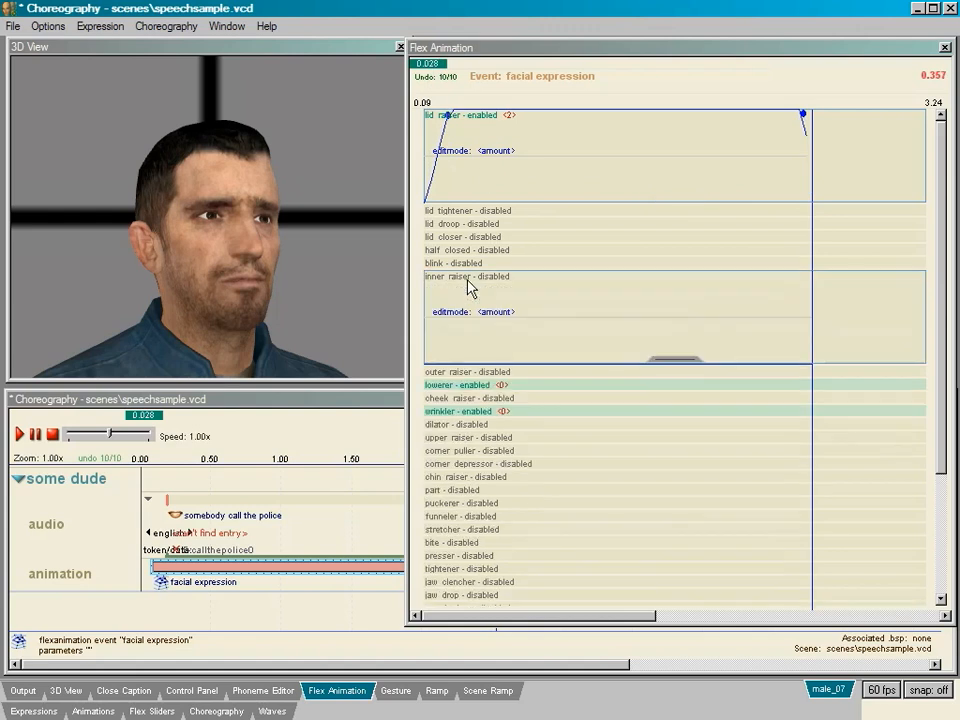
left_click(446, 285)
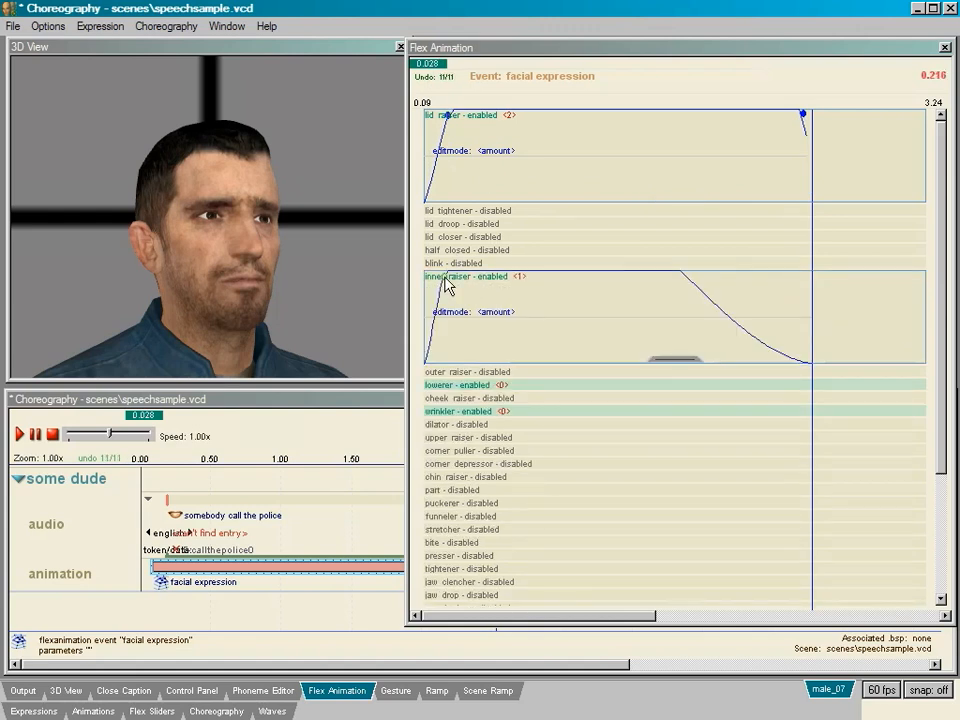
left_click(801, 277)
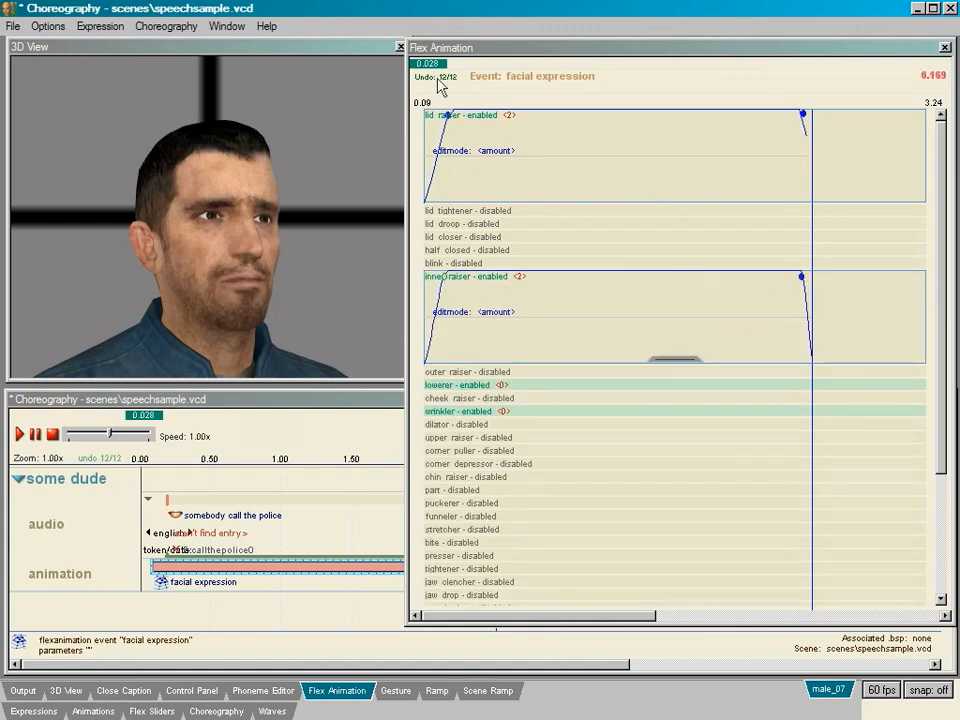
left_click_drag(432, 63, 482, 63)
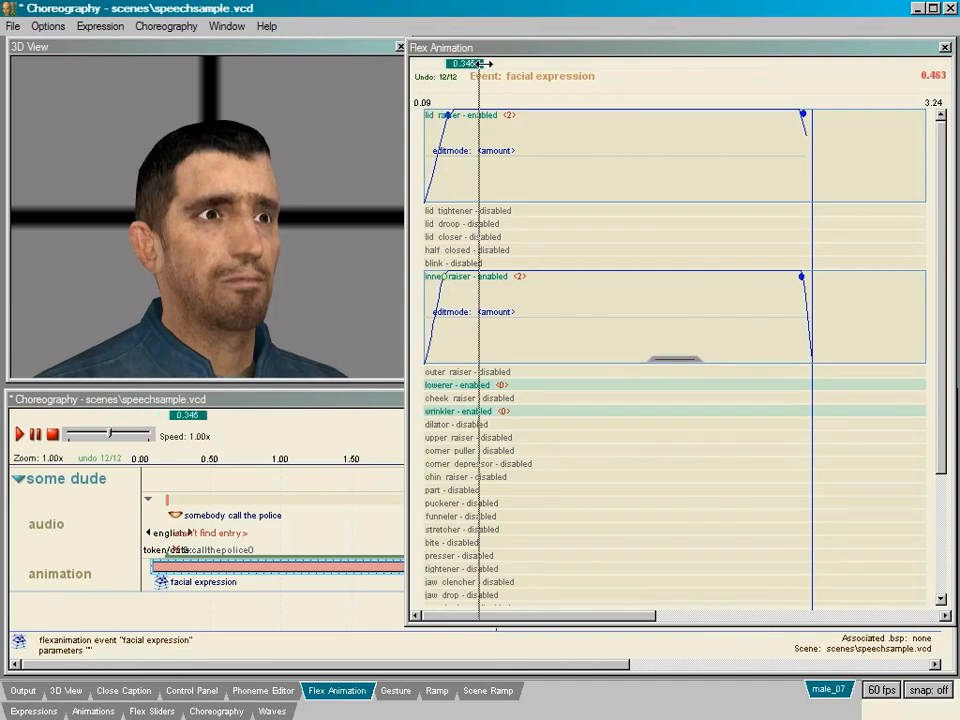
Add near-maximum points close to the start and end of the outer raiser track, preview at 0.604 and bring the Choreography window forward
left_click(455, 380)
left_click(439, 372)
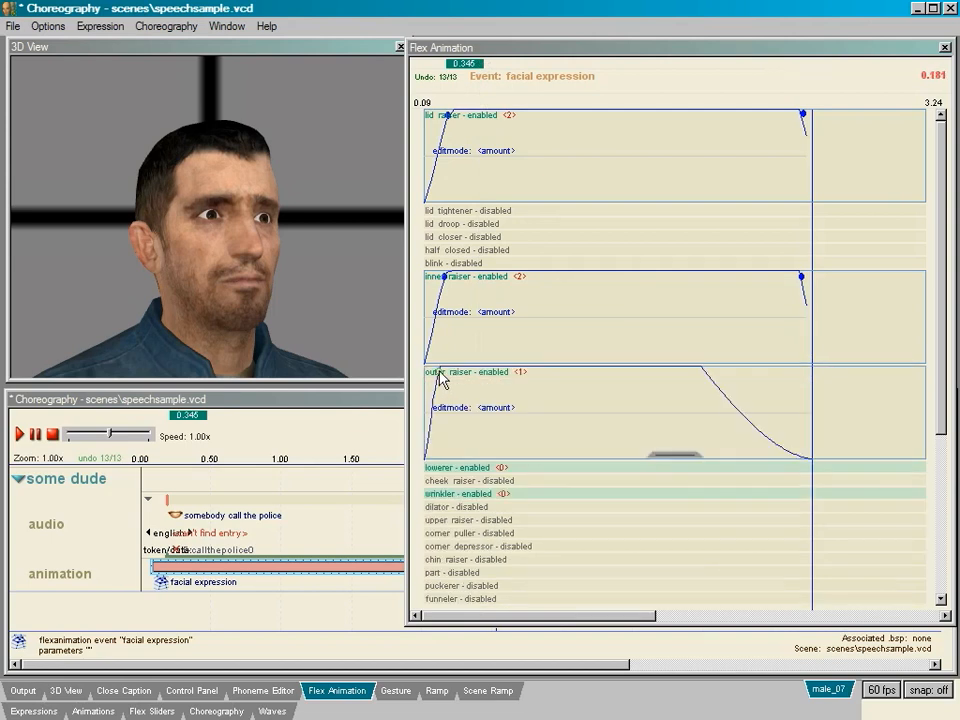
left_click(802, 372)
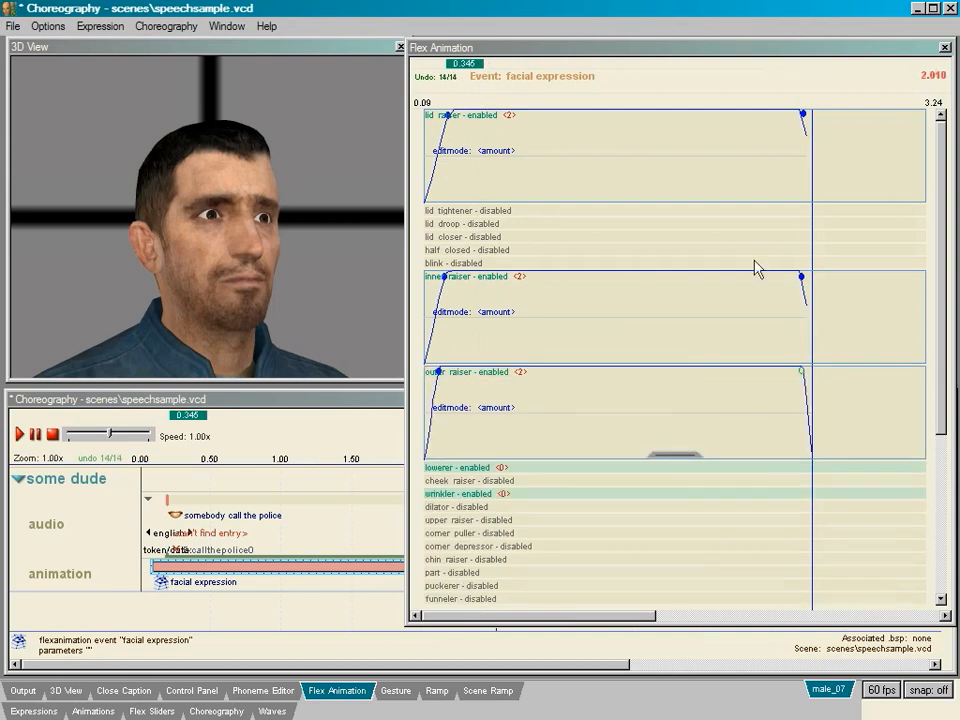
left_click_drag(470, 63, 510, 50)
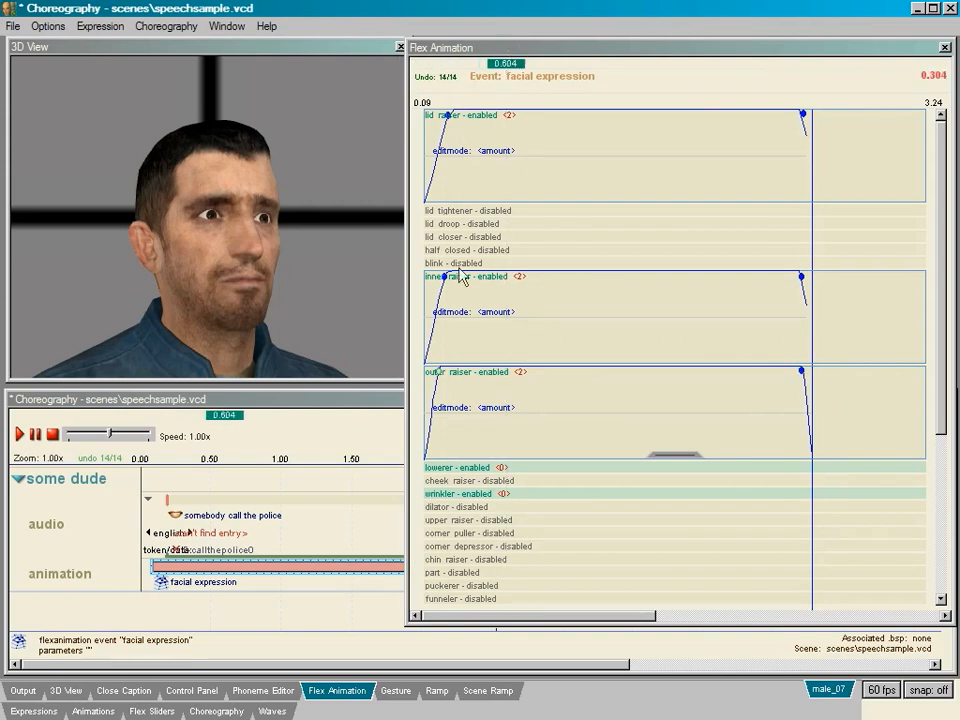
double_click(343, 400)
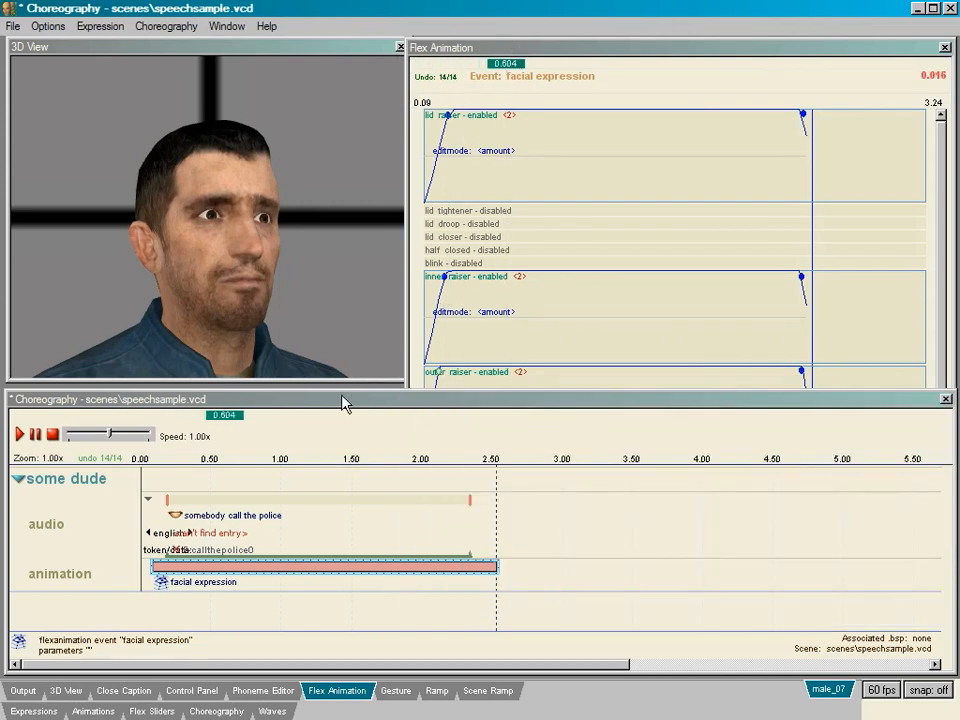
Play the scene to preview the facial expression and bring the Flex Animation window forward
left_click(19, 434)
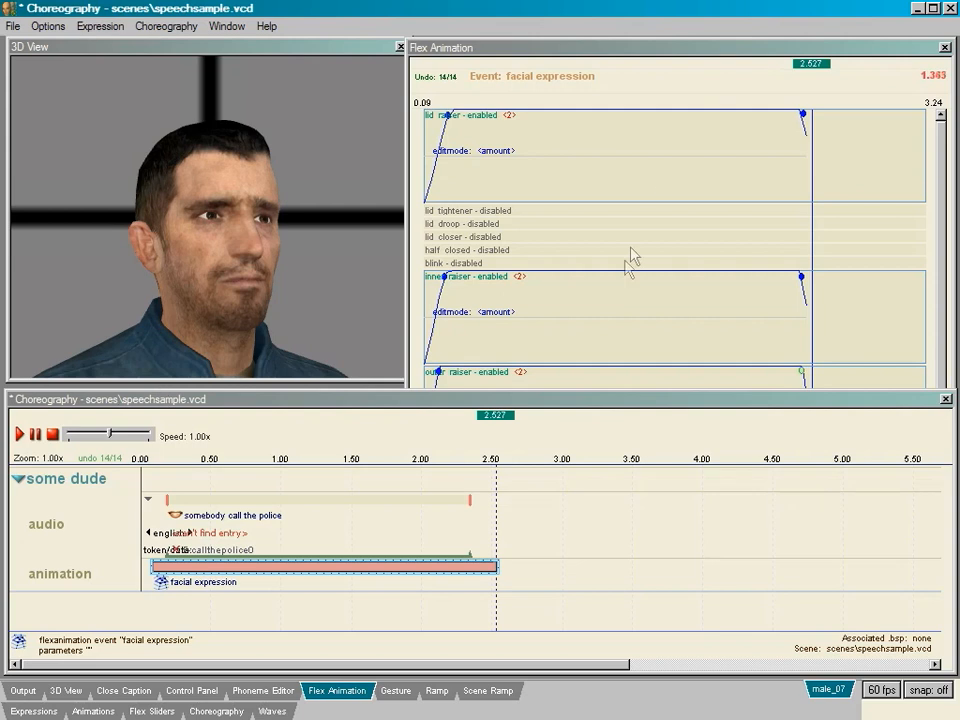
left_click(940, 157)
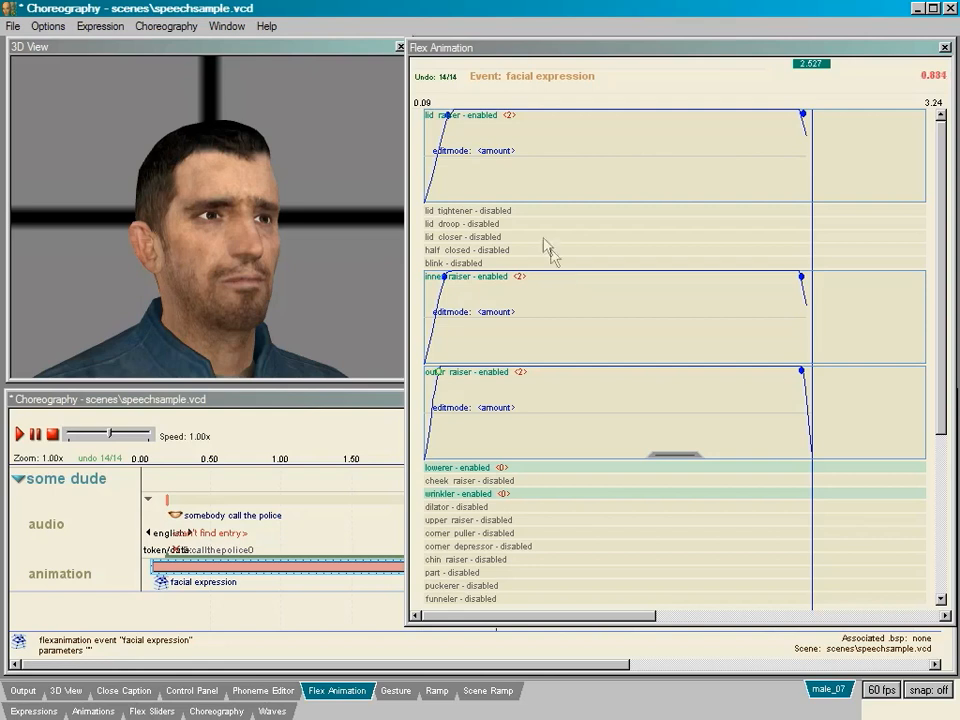
Insert a timing tag named "test tag" at about 0.53 s in the facial expression event
right_click(496, 104)
mouse_move(557, 196)
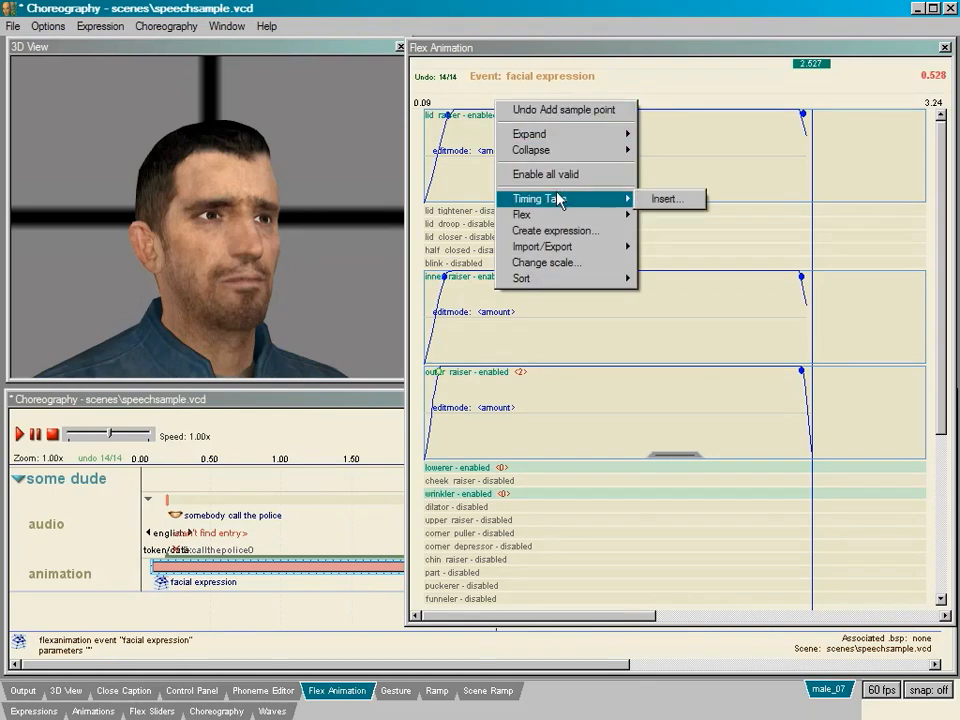
left_click(657, 198)
type("test tag")
key("Return")
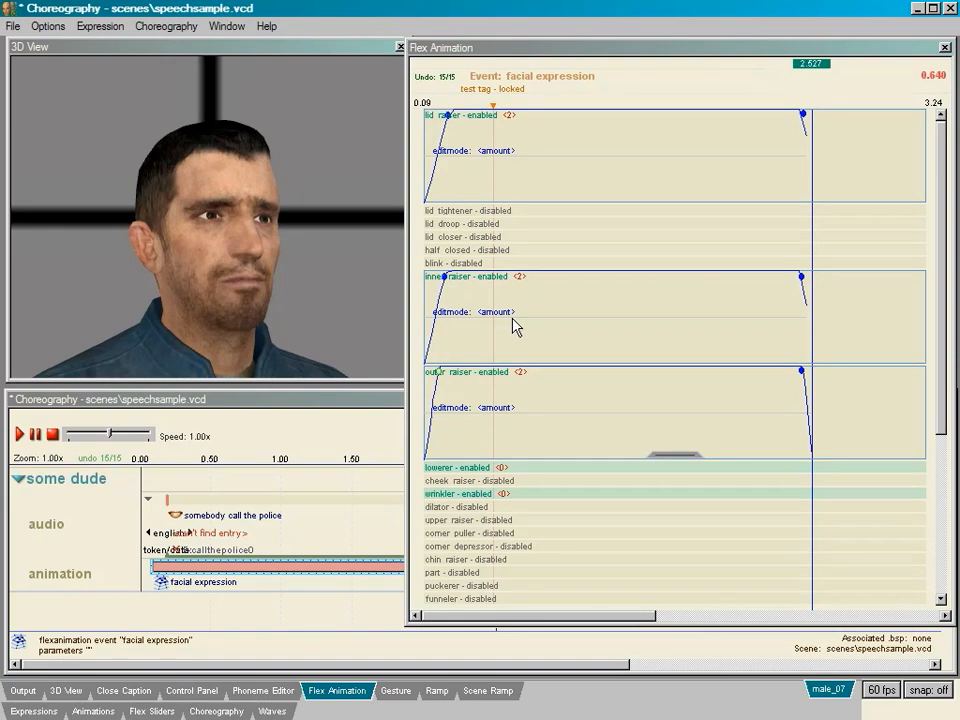
Undo the timing tag addition and bring the Choreography window forward
right_click(494, 106)
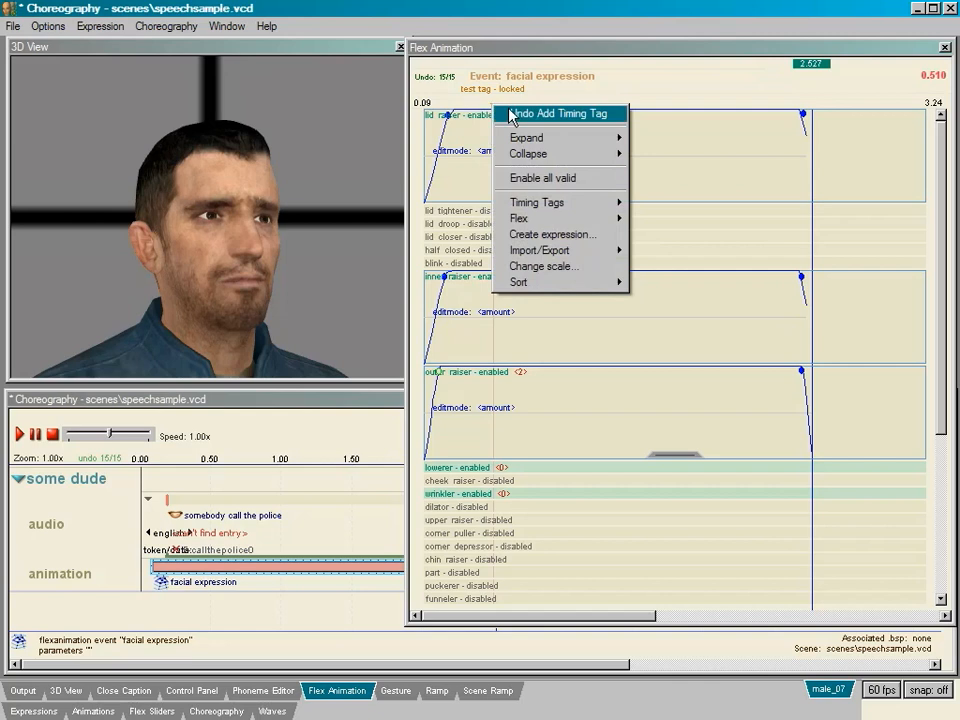
left_click(511, 114)
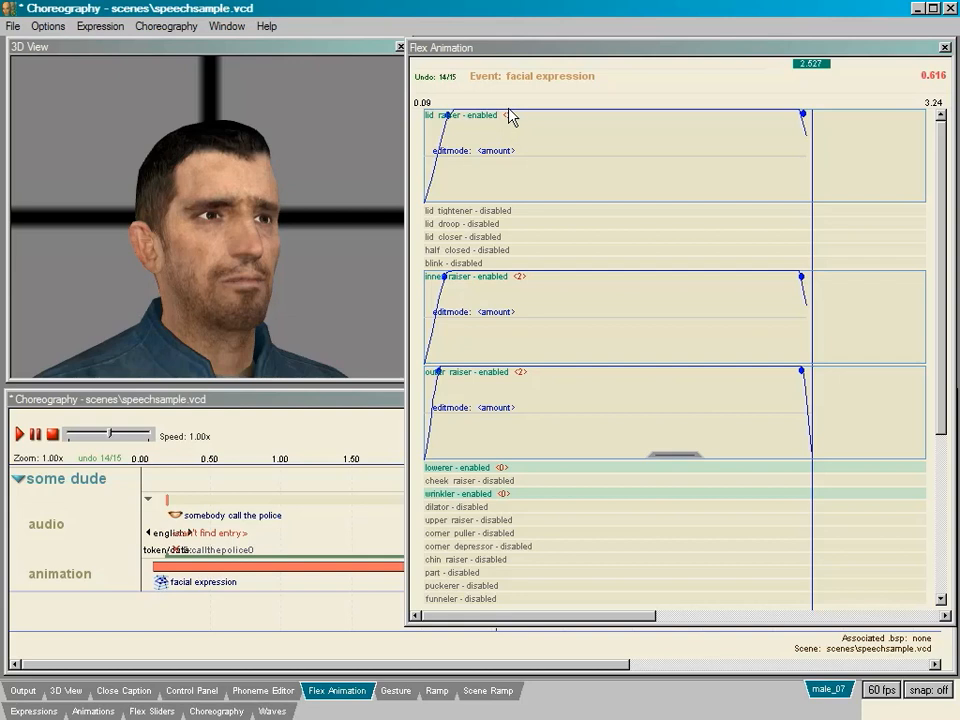
left_click(338, 405)
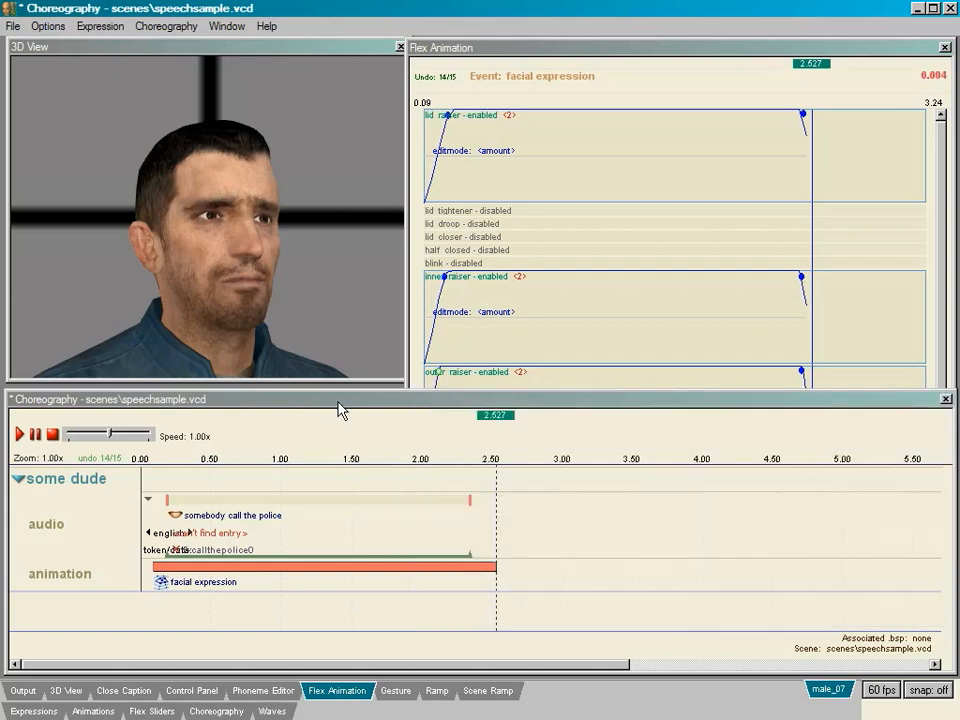